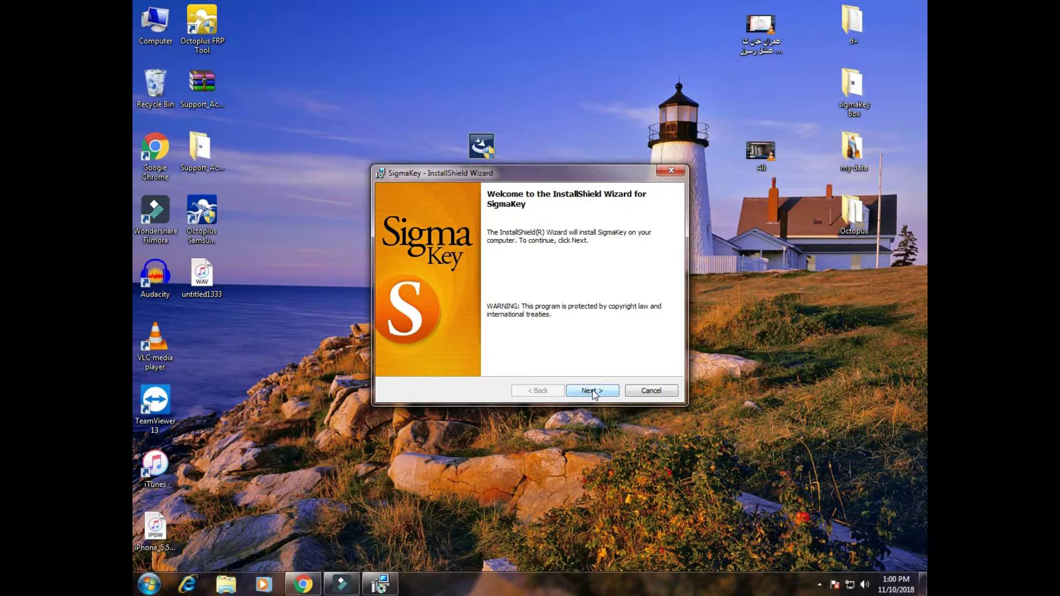
Step: Start the SigmaKey setup and accept the first end-user license agreement
left_click(593, 391)
left_click(460, 348)
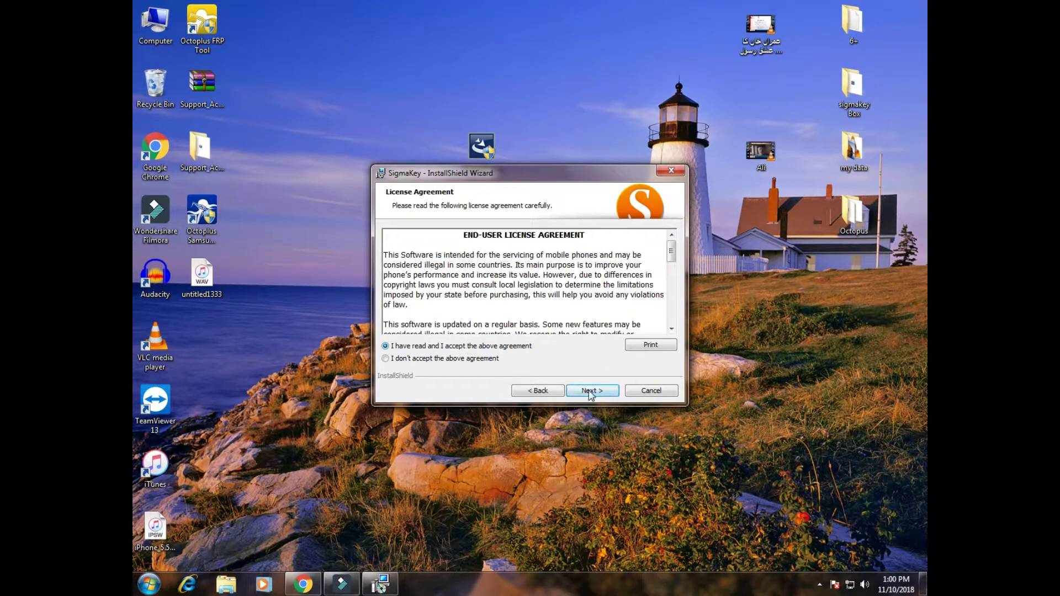
left_click(493, 359)
left_click(502, 346)
left_click(597, 392)
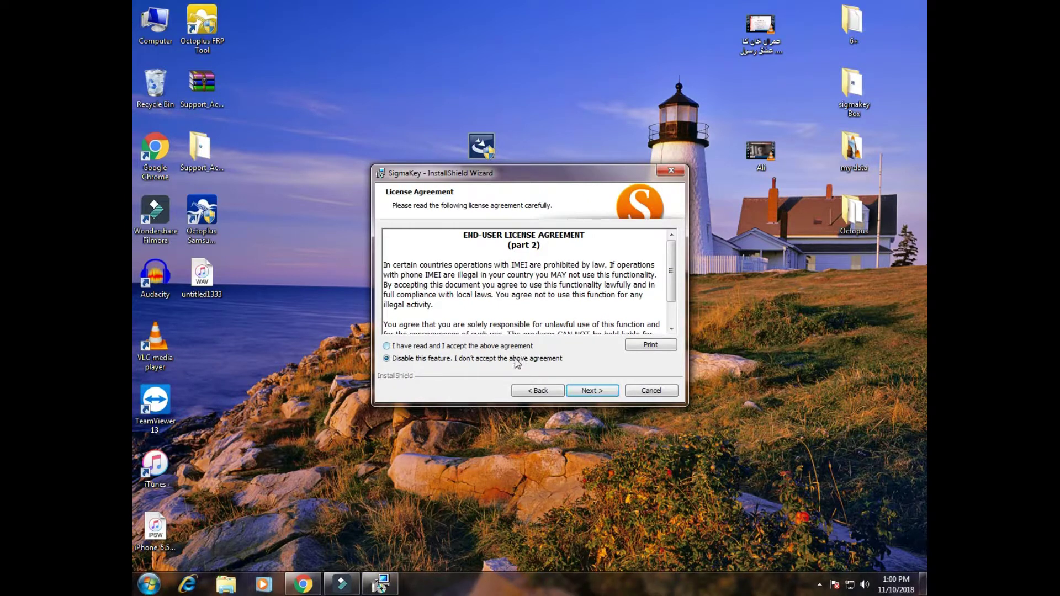
Step: Accept part 2 of the license agreement on IMEI operations and proceed until the wizard is ready to install
left_click(387, 347)
left_click(394, 348)
left_click(592, 393)
left_click(592, 396)
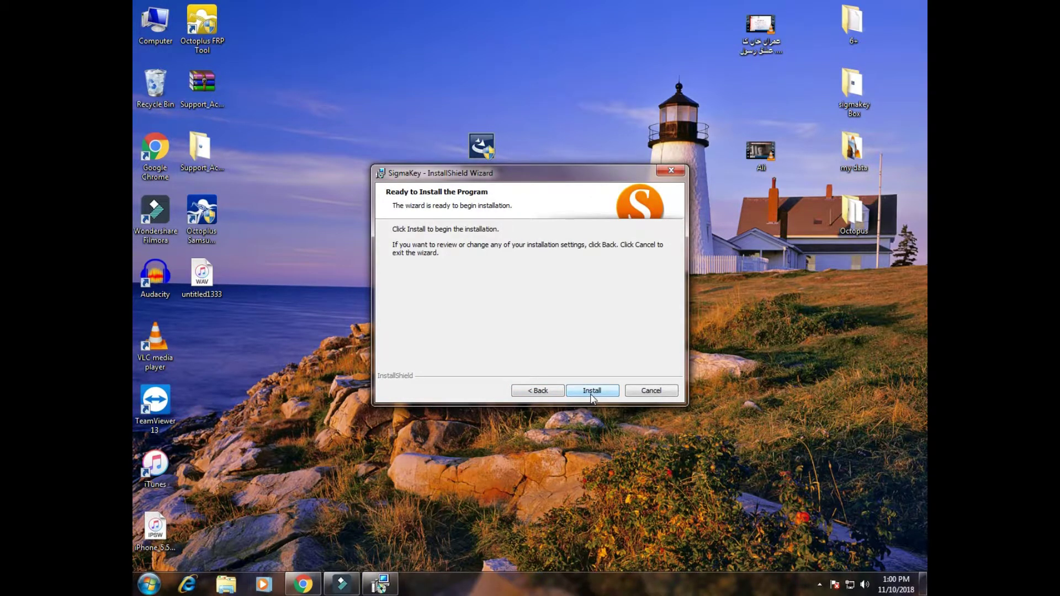
Step: Install SigmaKey, finish the wizard with Launch SigmaKey unticked, and dismiss the device driver notification
left_click(591, 390)
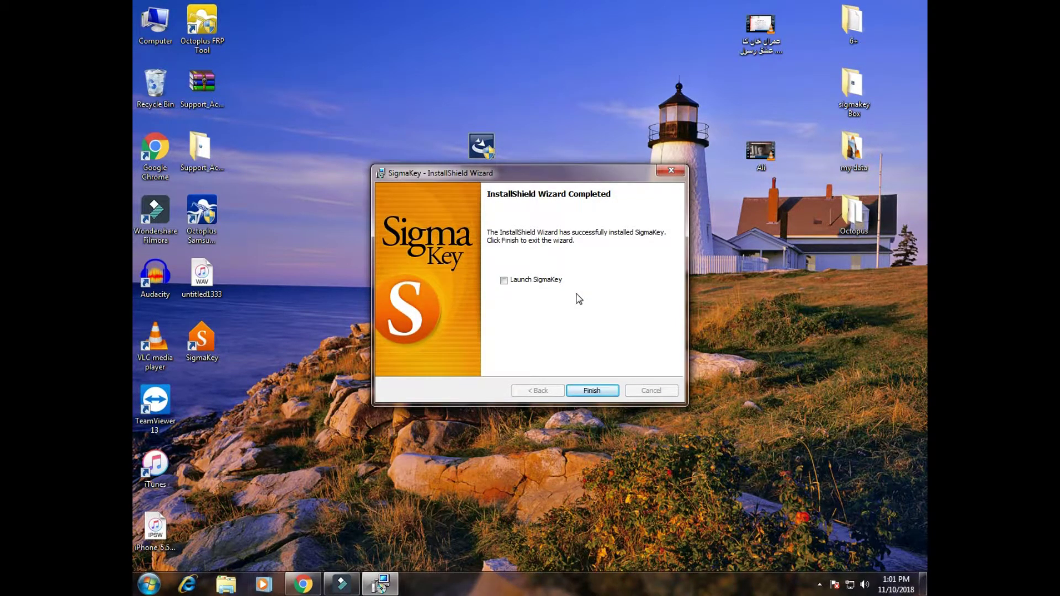
left_click(591, 391)
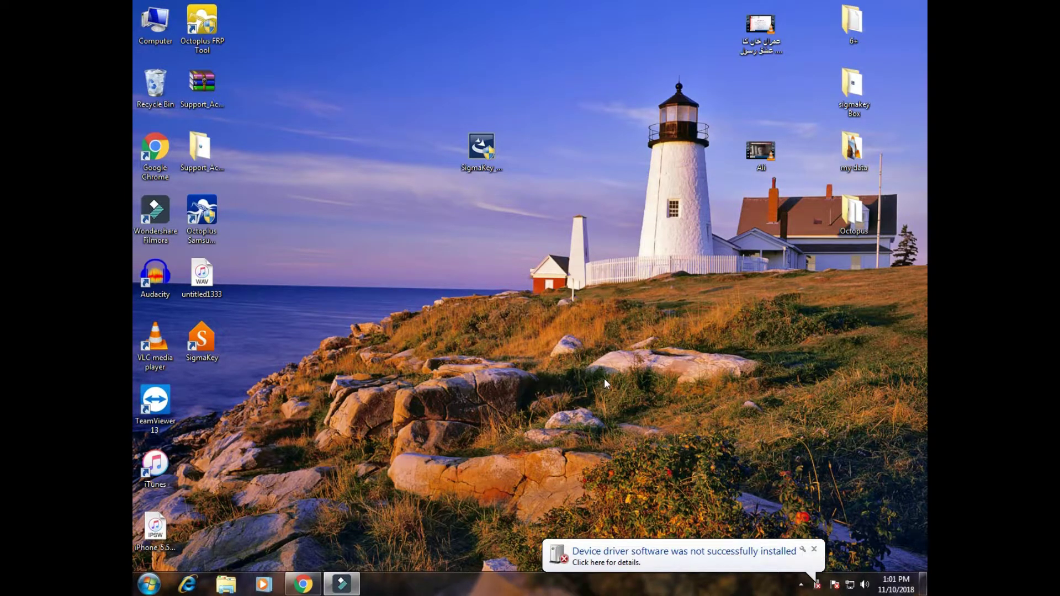
left_click(814, 549)
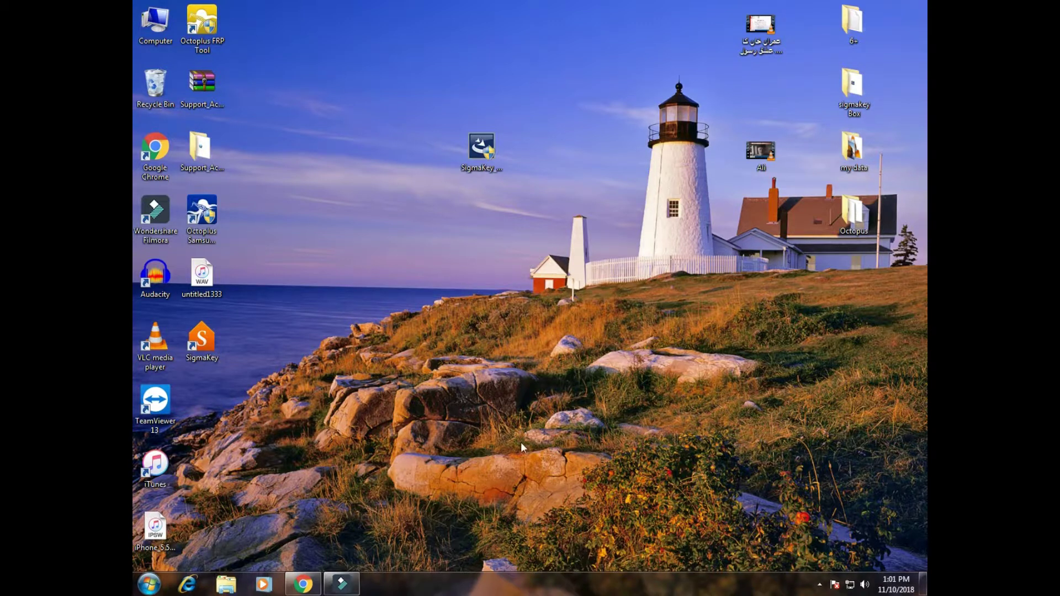
Step: Launch SigmaKey from the desktop and run the S-Card firmware update for the dongle
double_click(211, 358)
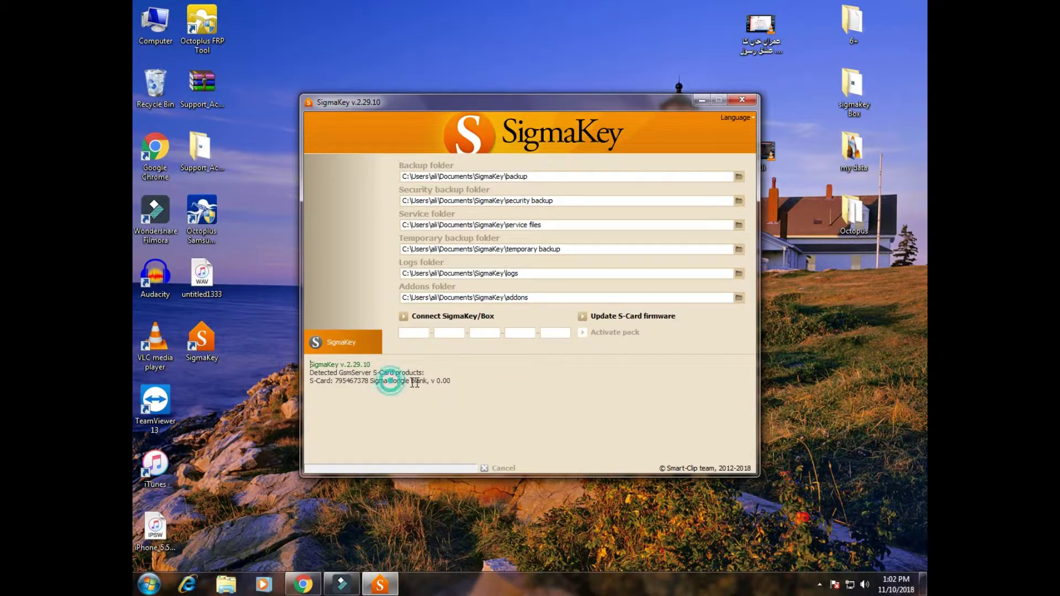
left_click(647, 319)
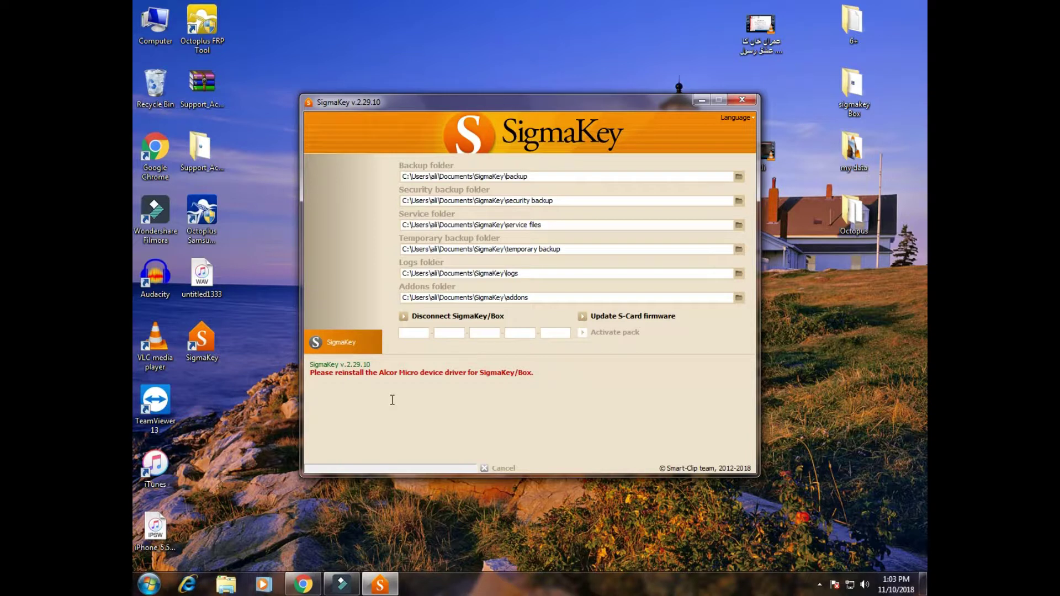
left_click(633, 315)
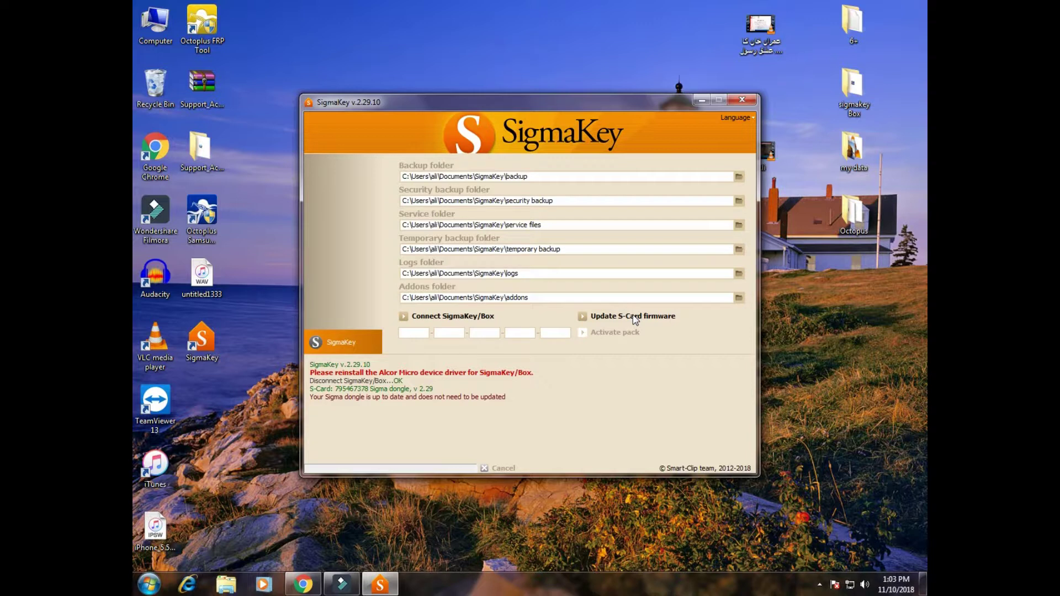
Step: Open the SigmaKey shortcut's file location and find the installers in its drivers\AU9540DrvPkg V1.7.26.0_WHQL folder
right_click(198, 360)
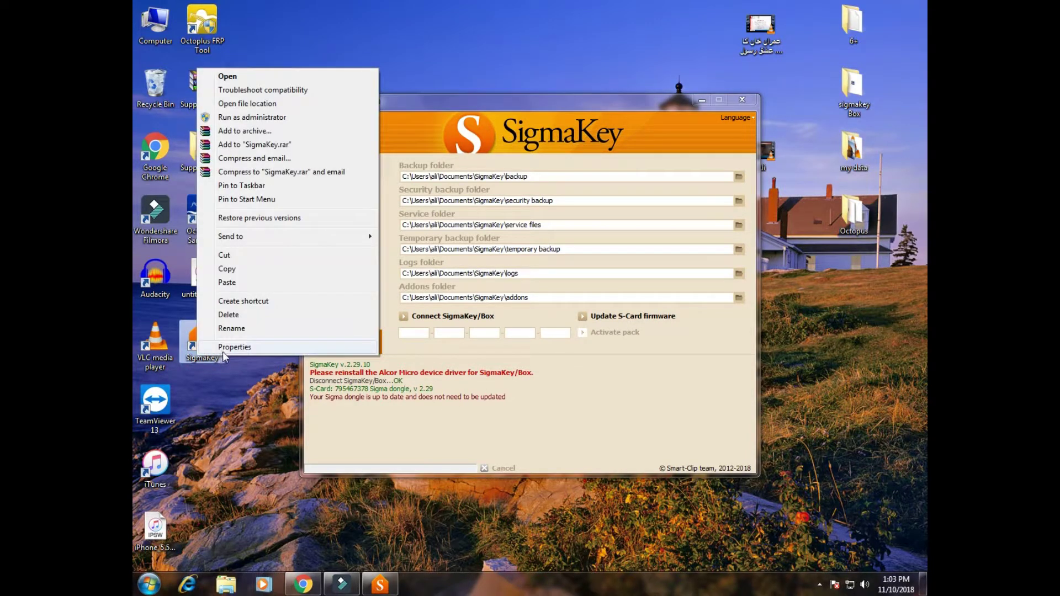
left_click(235, 347)
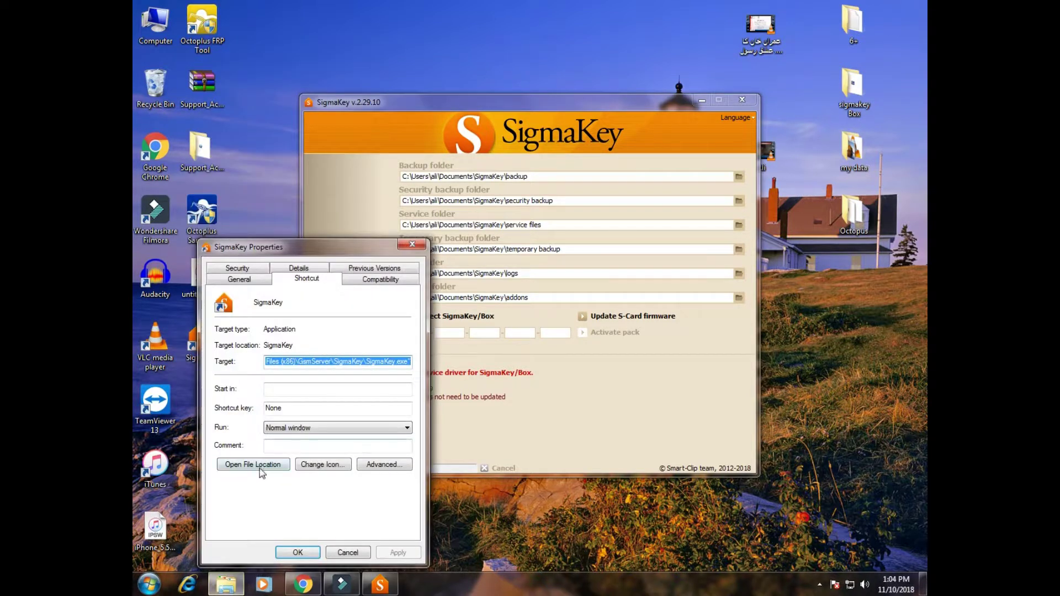
left_click(259, 468)
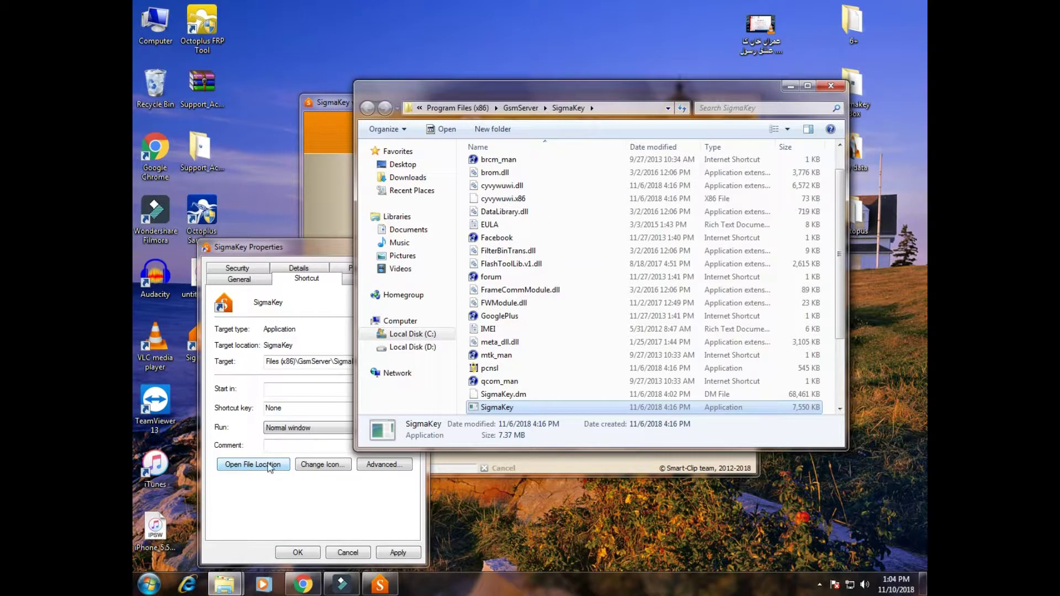
scroll(552, 339, "up", 1)
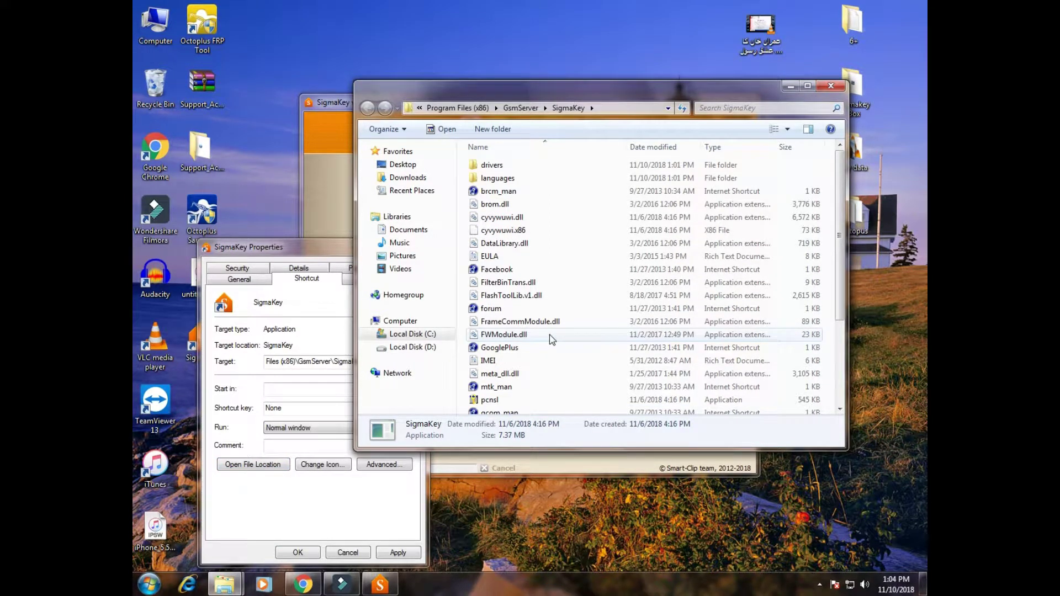
double_click(499, 166)
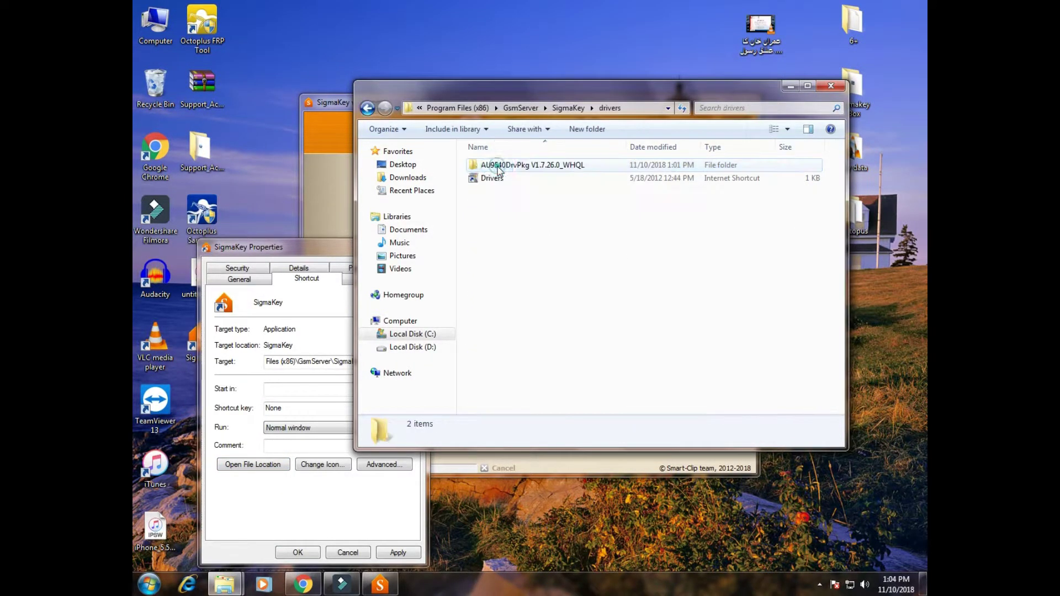
double_click(547, 169)
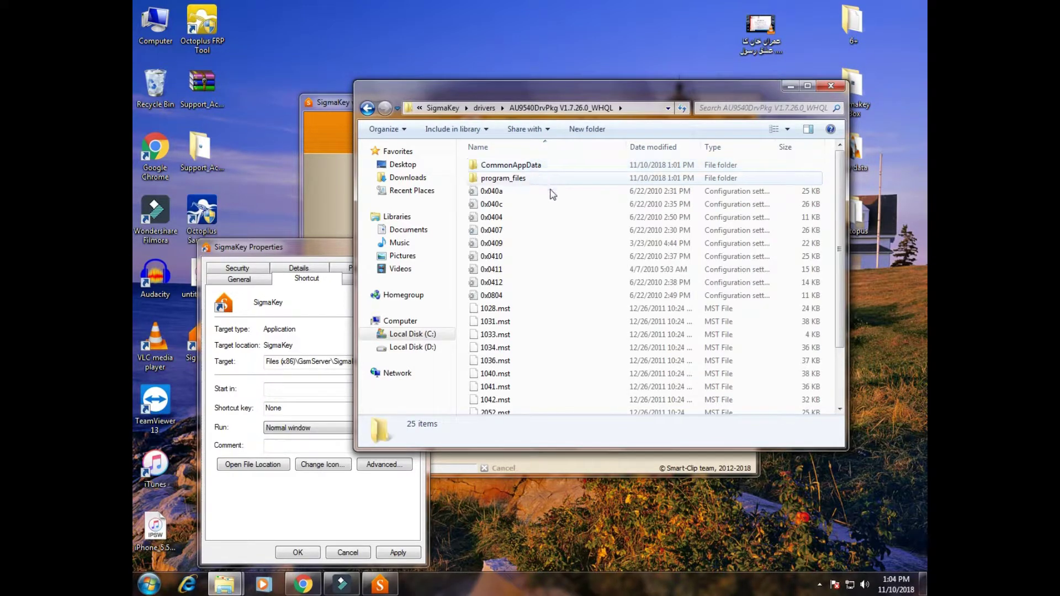
scroll(552, 255, "down", 2)
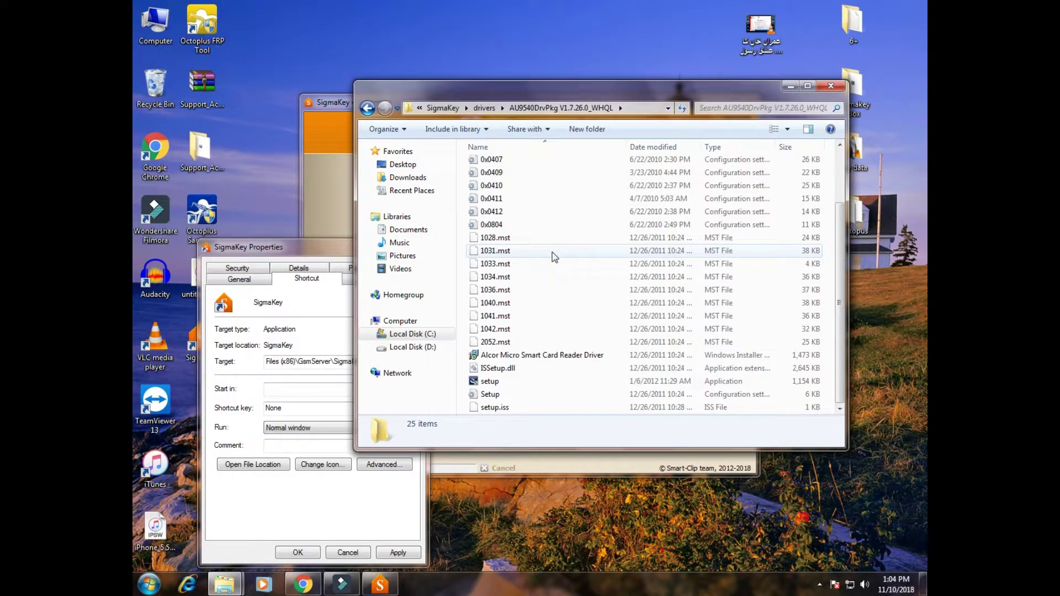
Step: Close the shortcut's properties, move the SigmaKey window lower, and bring the driver folder back to the front
left_click(305, 246)
left_click(411, 246)
left_click_drag(330, 103, 325, 204)
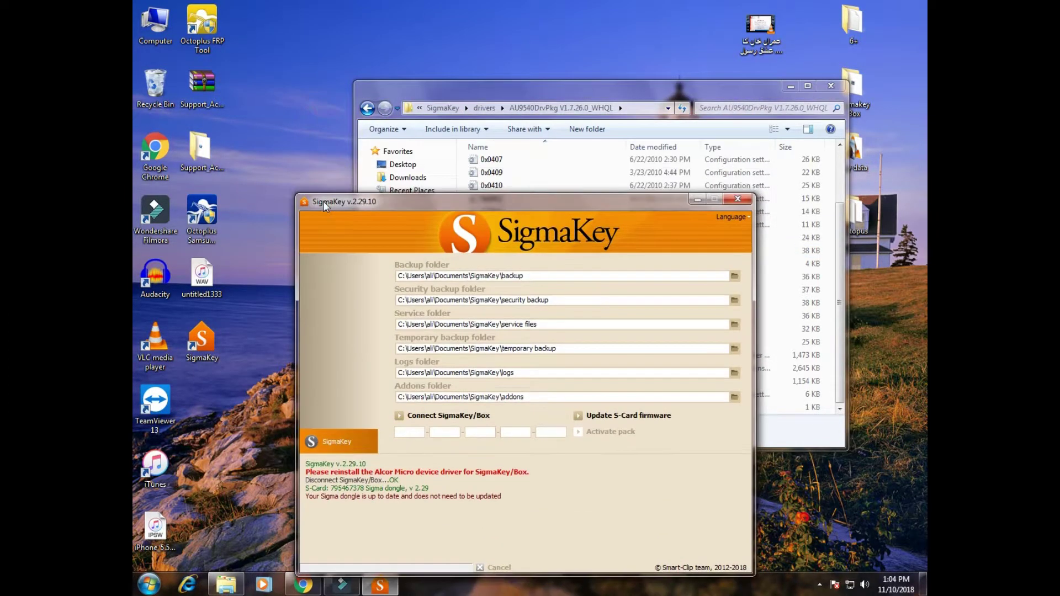
left_click(538, 90)
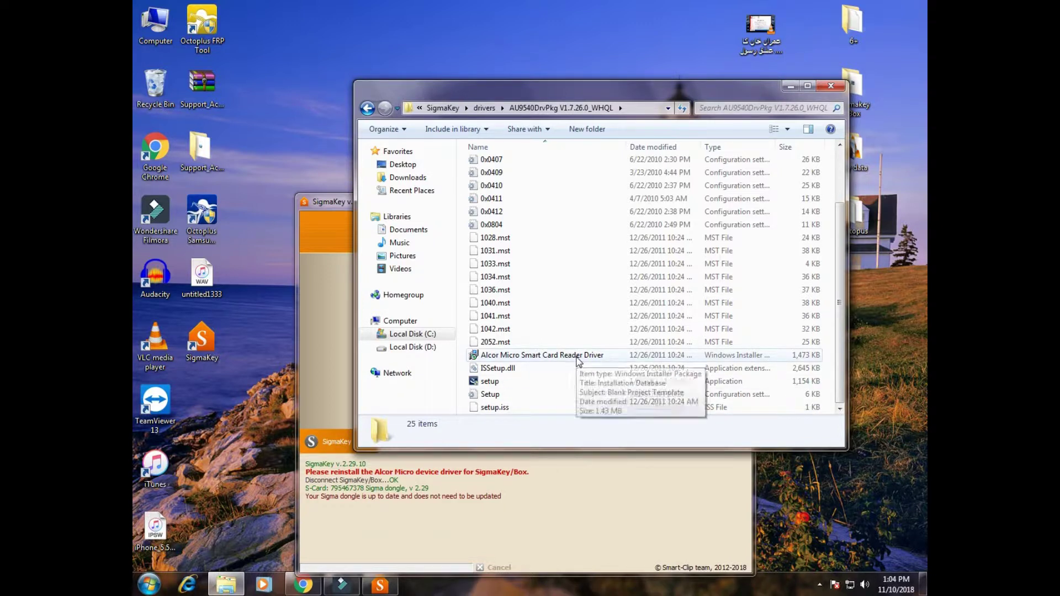
Step: Try the Alcor Micro Smart Card Reader Driver installer package, then install the driver using the setup application
double_click(578, 356)
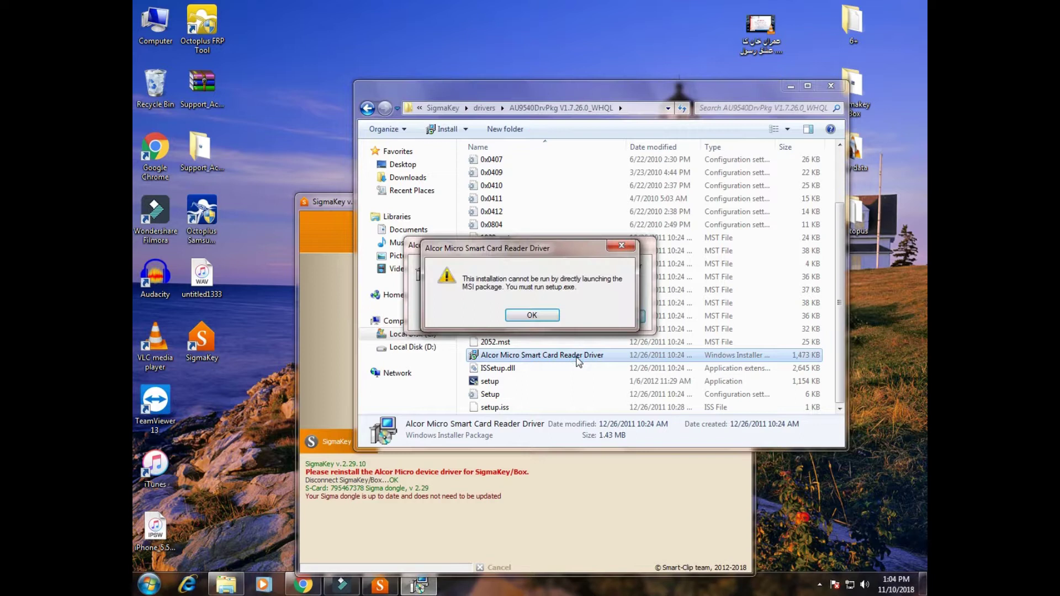
left_click(547, 319)
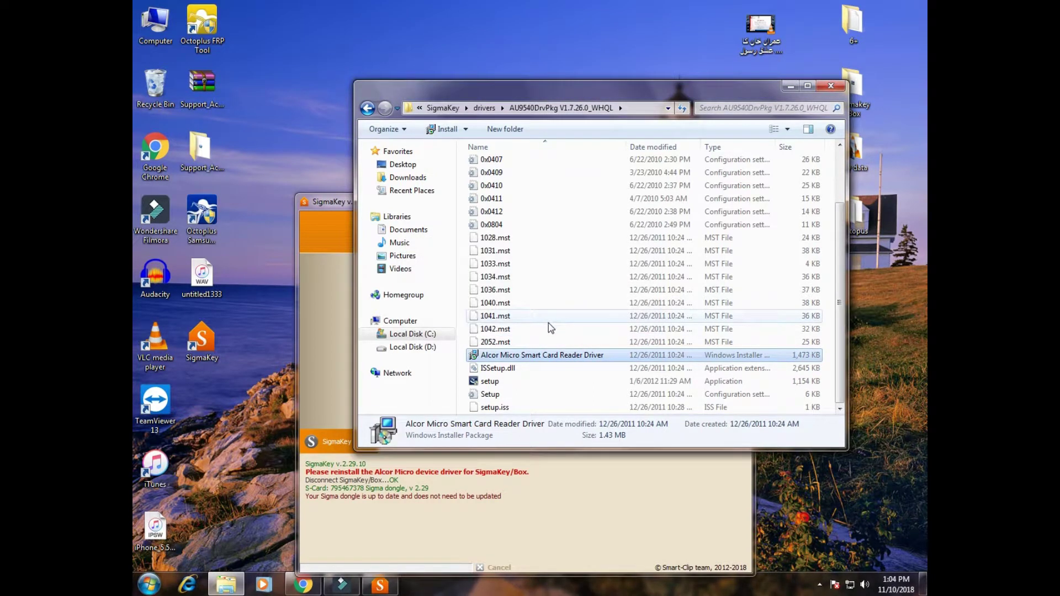
left_click(491, 385)
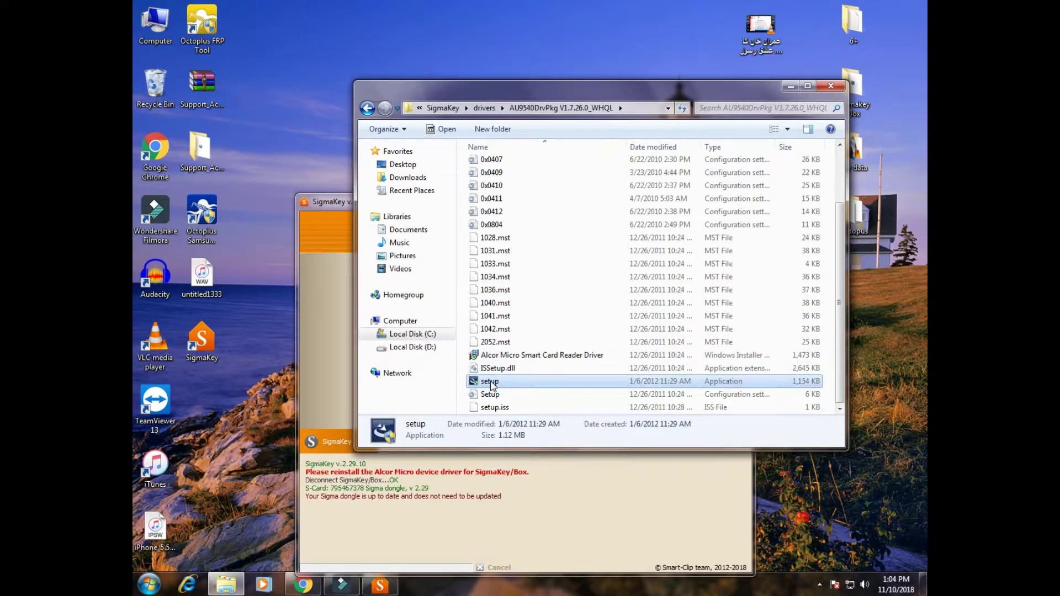
double_click(492, 386)
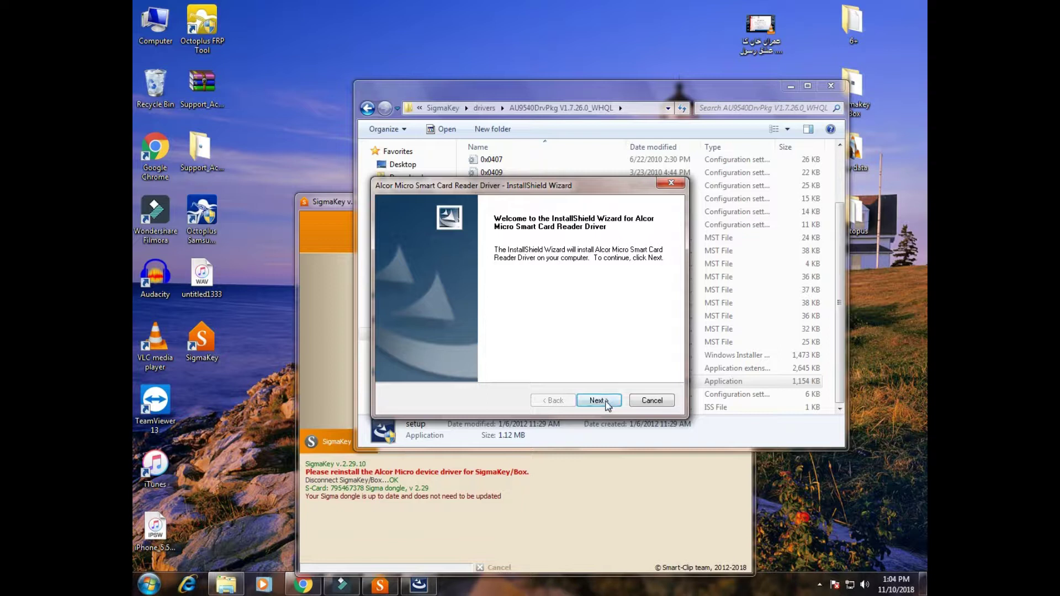
left_click(598, 399)
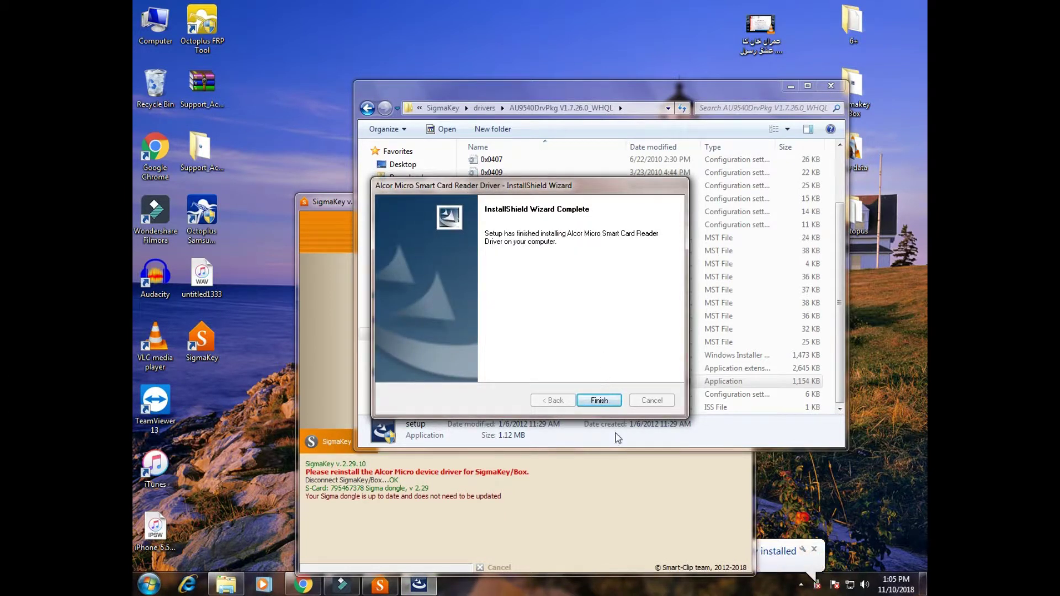
left_click(775, 562)
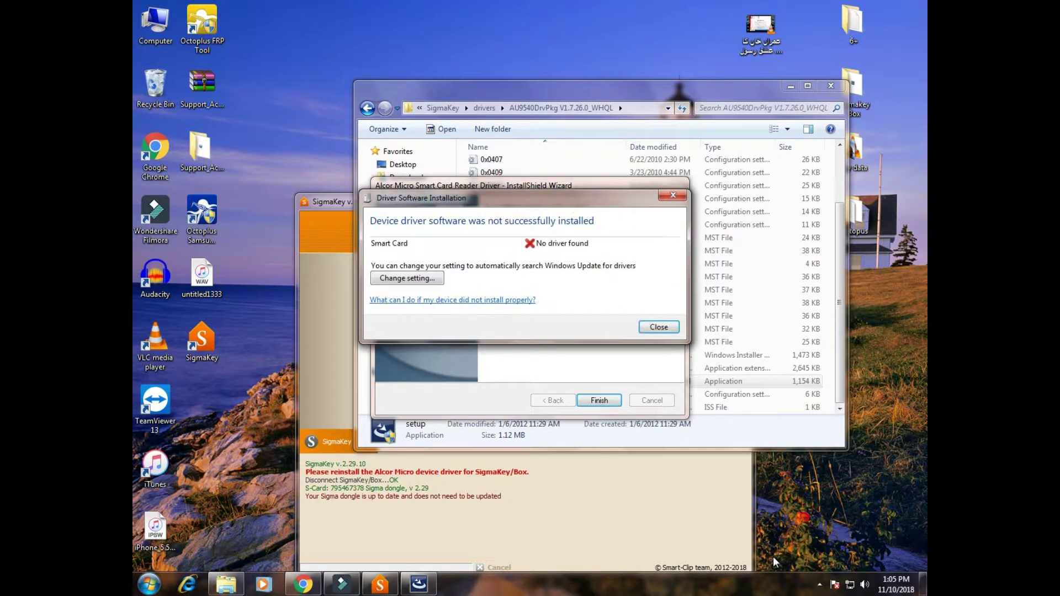
left_click(660, 327)
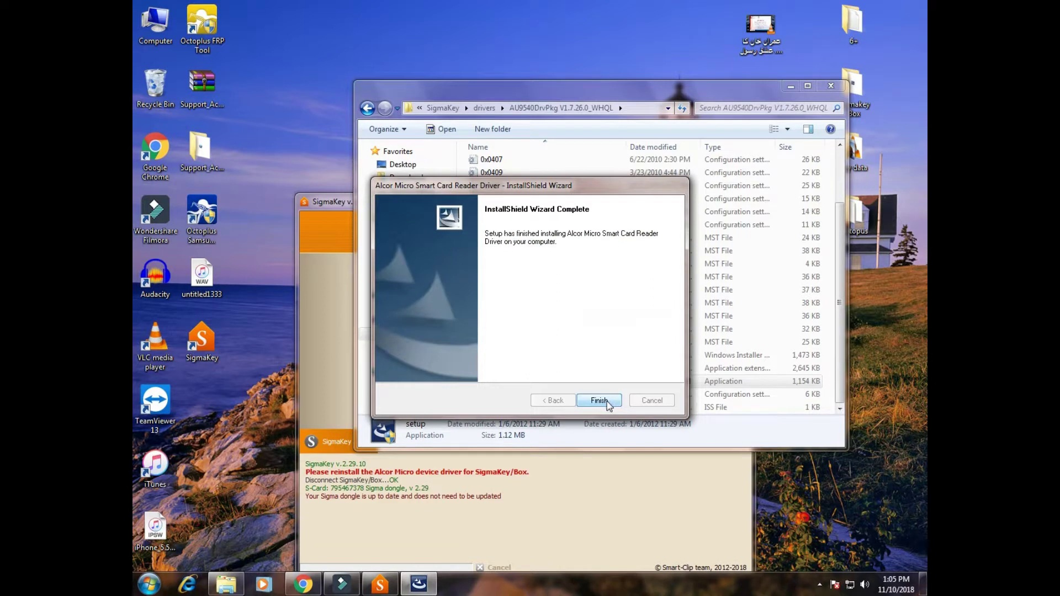
left_click(599, 400)
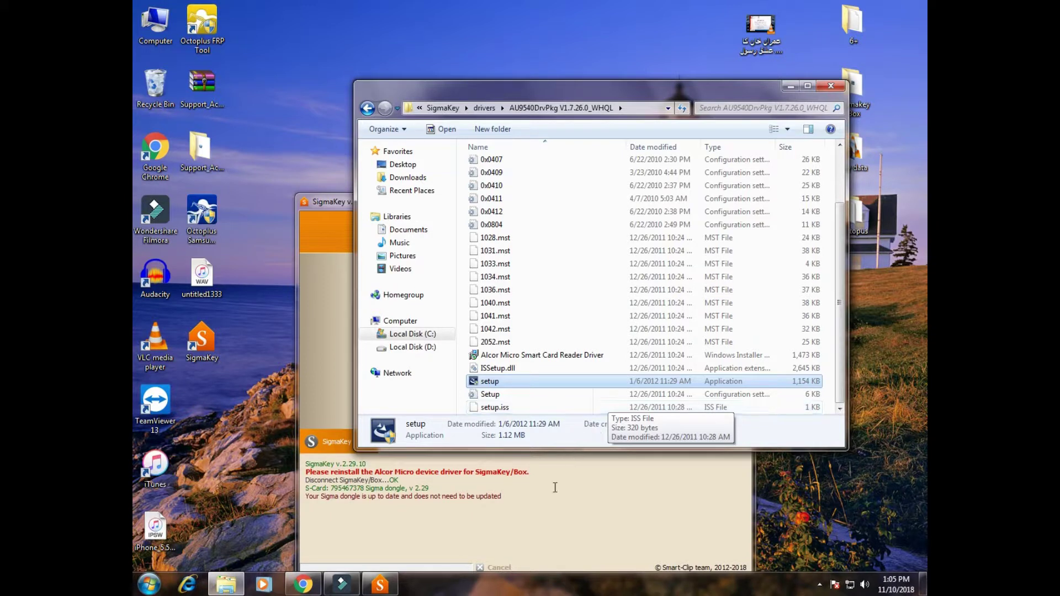
Step: Run the S-Card firmware update again, then restart SigmaKey and minimize the driver folder window
left_click(546, 504)
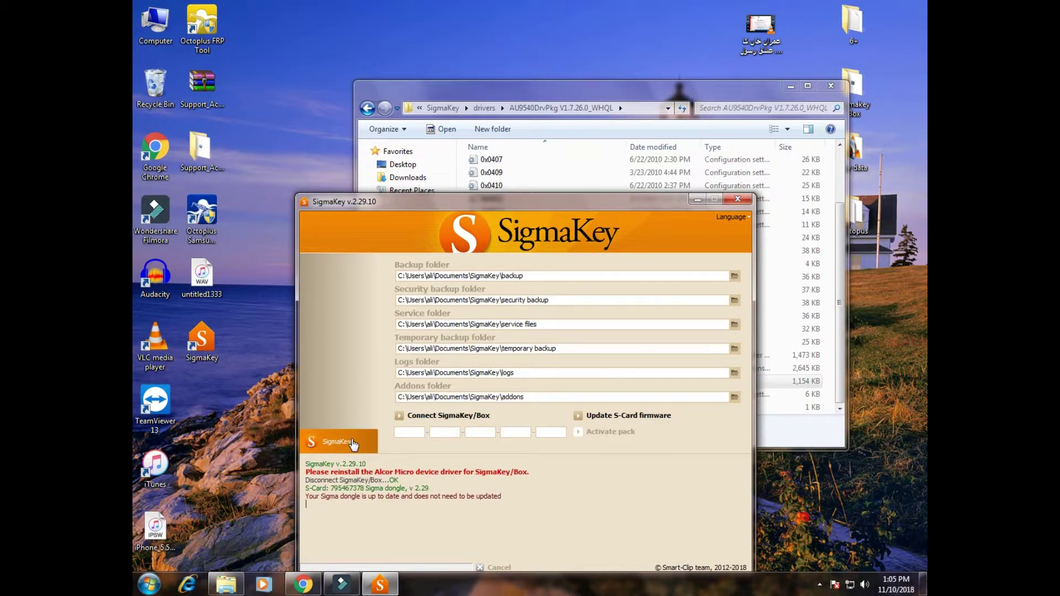
left_click(657, 418)
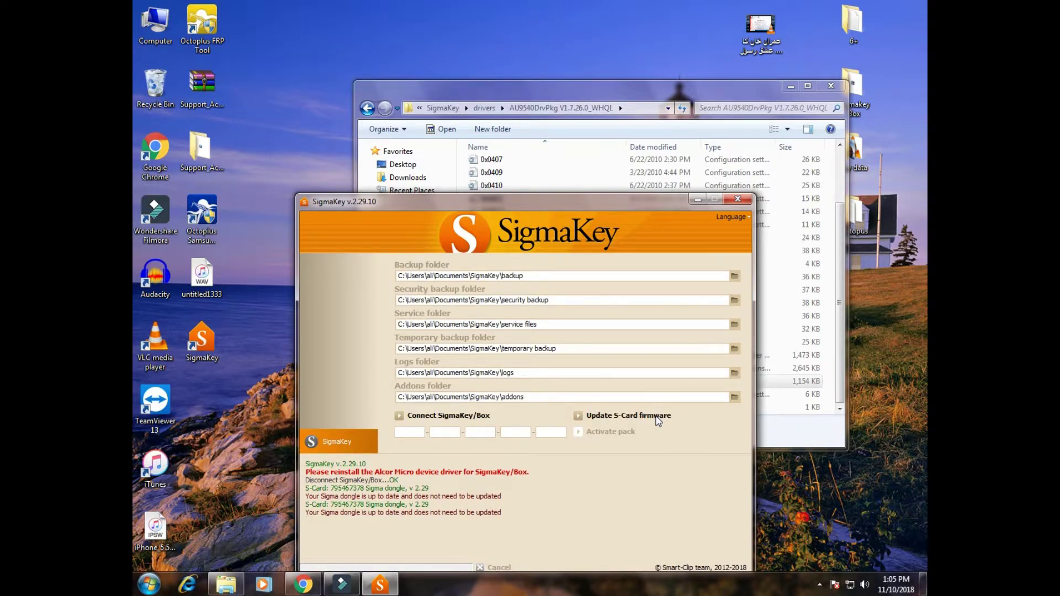
left_click(740, 202)
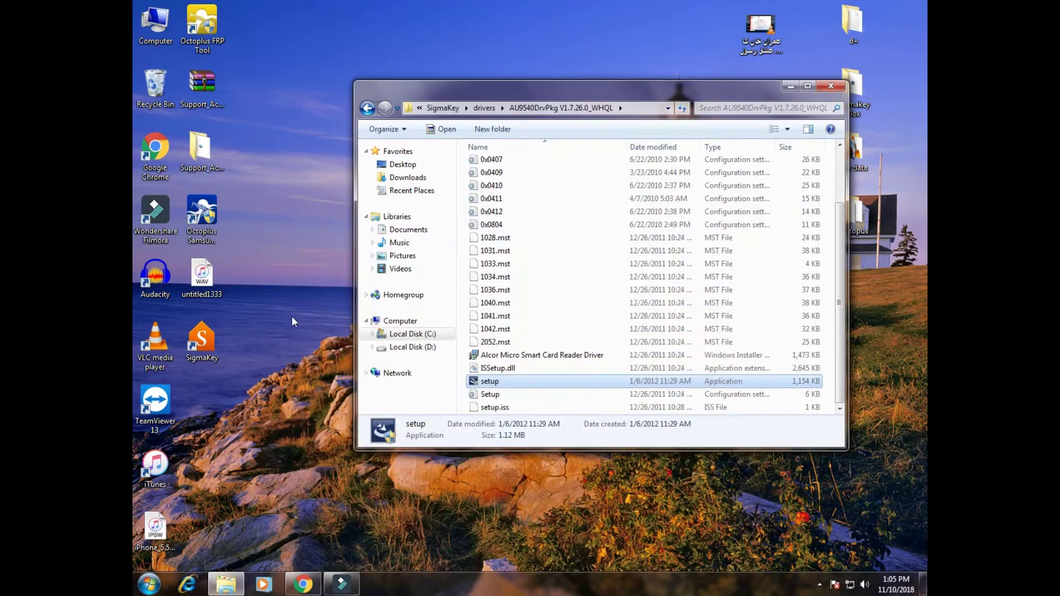
double_click(193, 352)
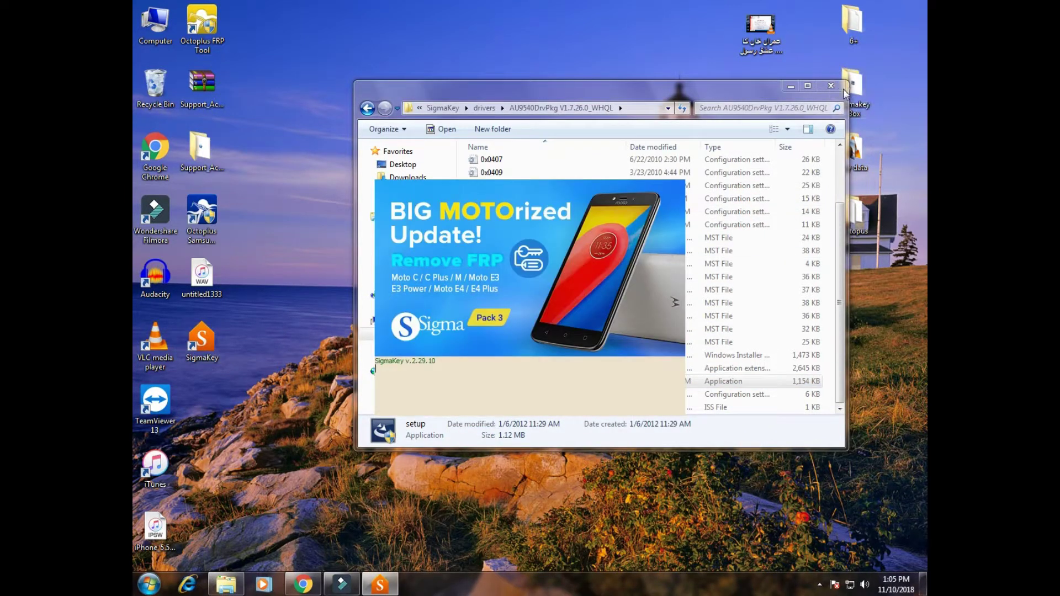
left_click(789, 86)
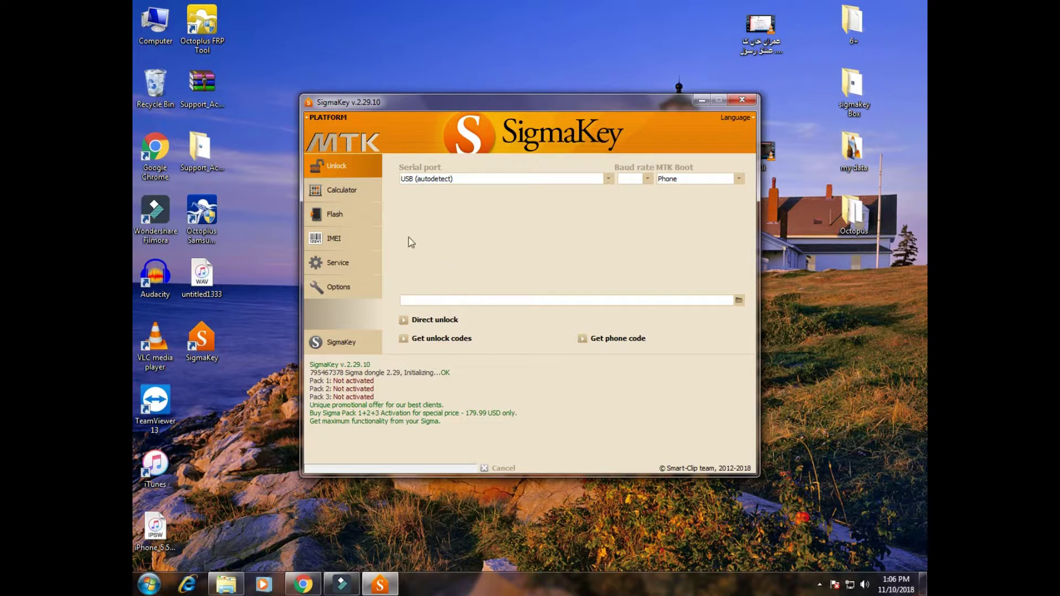
Step: Look through the MTK Calculator, Flash, IMEI, Service and Options sections, return to Unlock, and highlight the startup log text
left_click(345, 190)
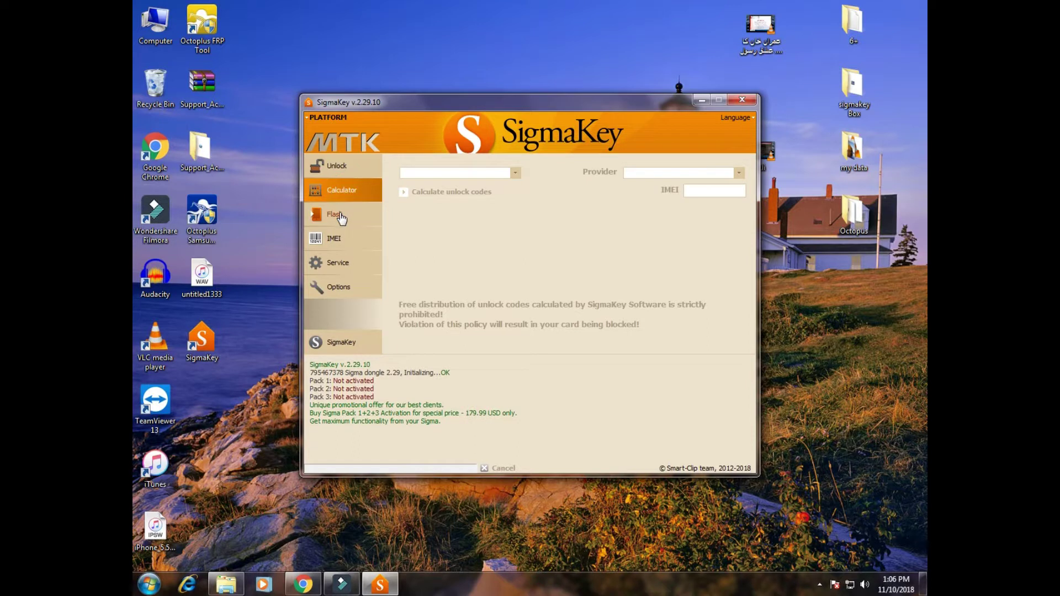
left_click(339, 215)
left_click(338, 241)
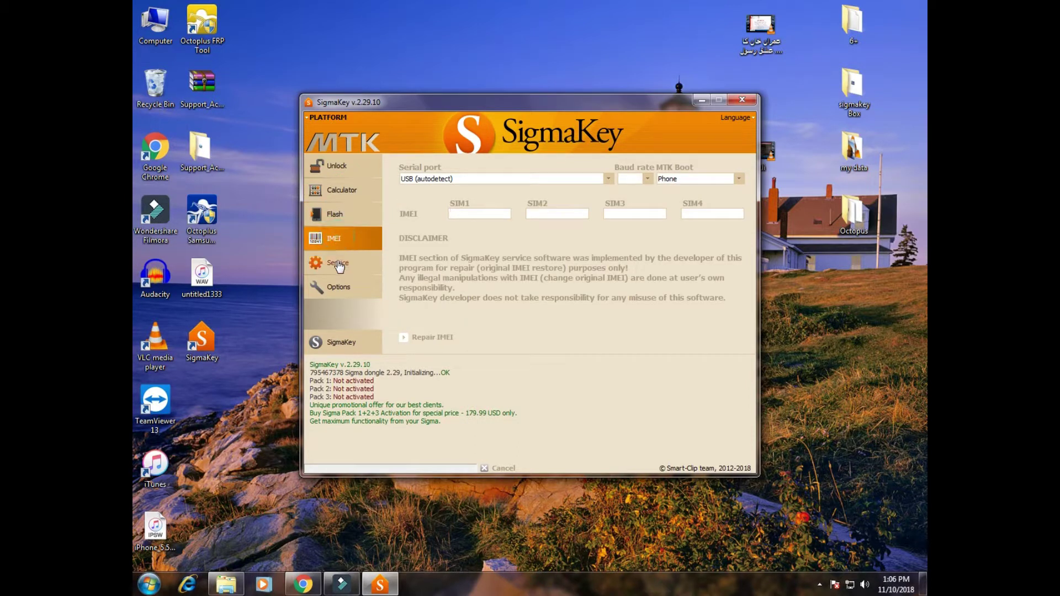
left_click(338, 266)
left_click(342, 290)
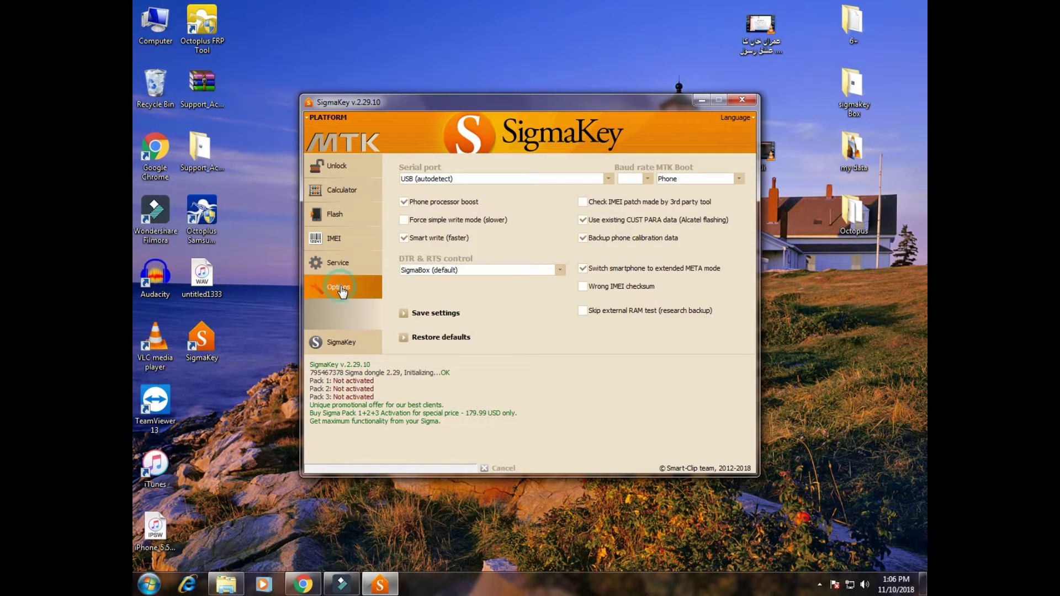
left_click(346, 173)
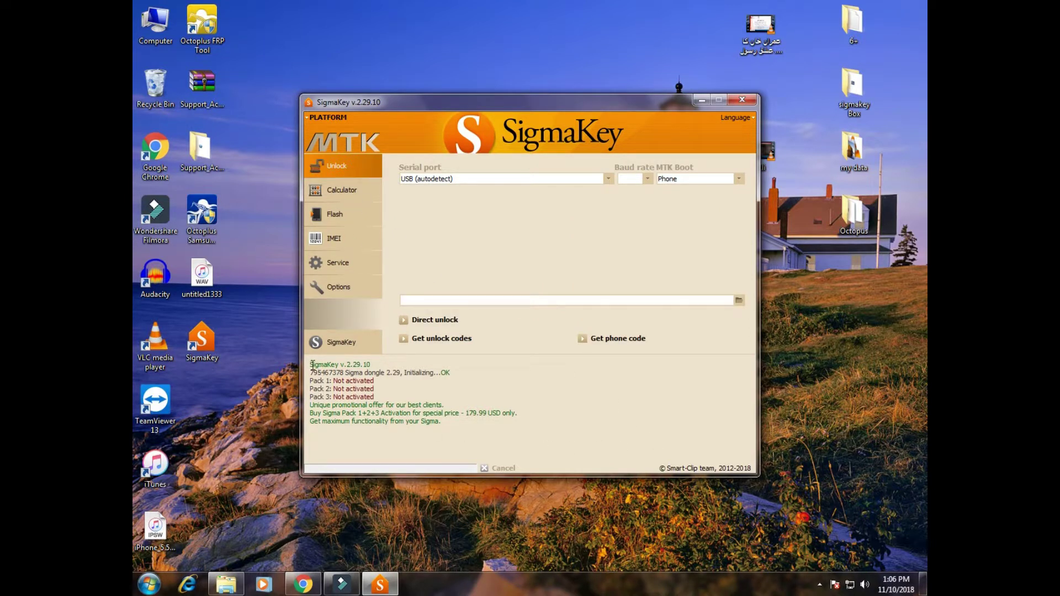
left_click_drag(308, 362, 500, 428)
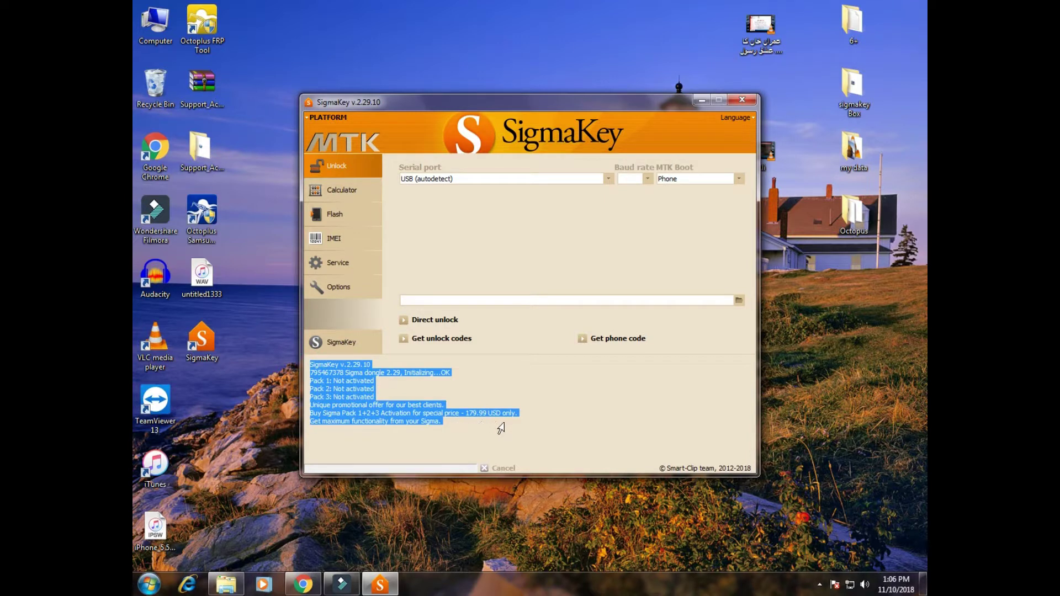